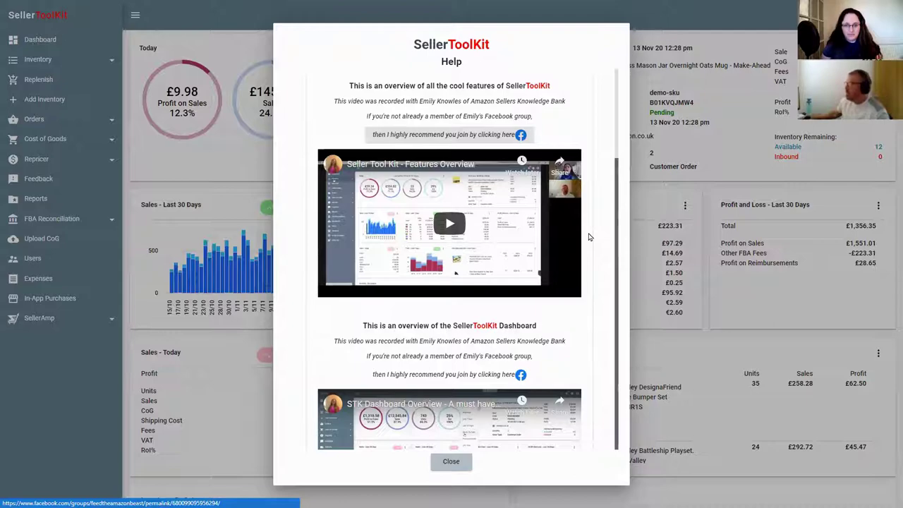
Look through the tutorial videos in the Help window, from the features overview to Auto Reconciliation, and close it.
{"action": "scroll", "coordinate": [590, 237], "scroll_direction": "down", "scroll_amount": 2}
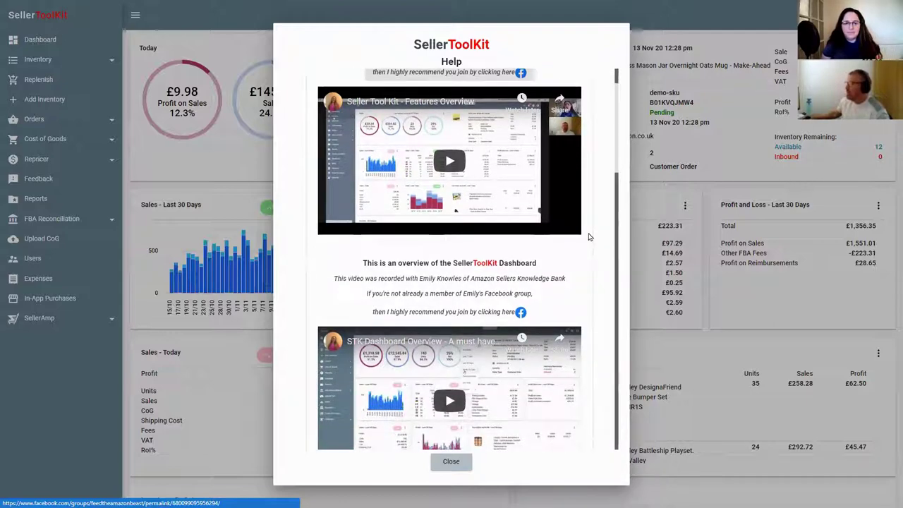
{"action": "scroll", "coordinate": [590, 237], "scroll_direction": "up", "scroll_amount": 2}
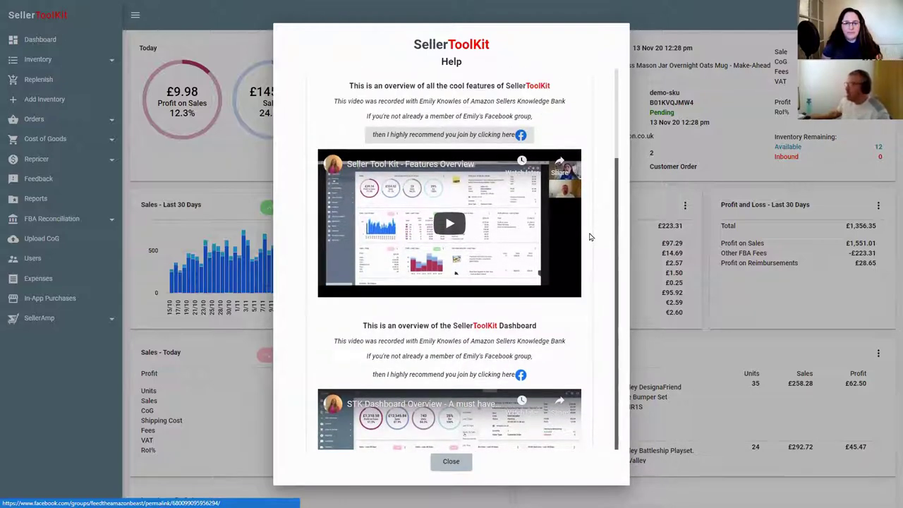
{"action": "scroll", "coordinate": [591, 237], "scroll_direction": "down", "scroll_amount": 5}
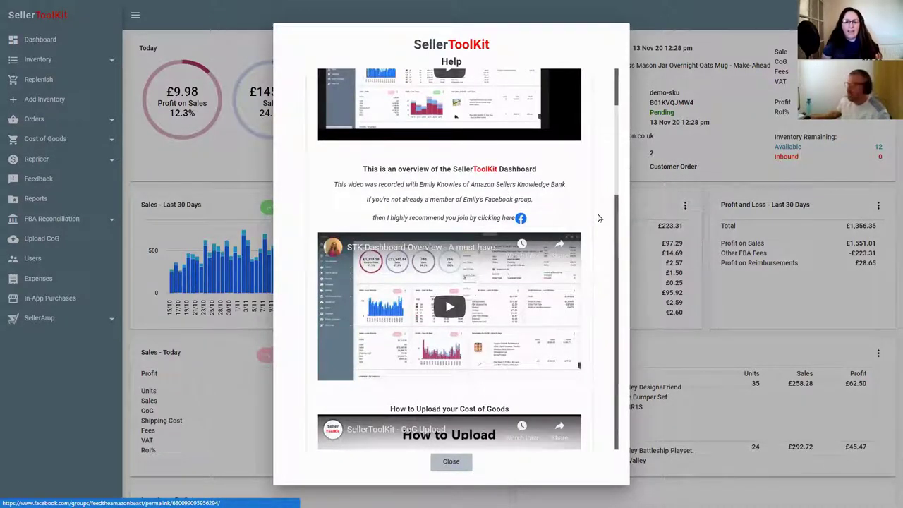
{"action": "scroll", "coordinate": [597, 217], "scroll_direction": "down", "scroll_amount": 1}
{"action": "scroll", "coordinate": [598, 218], "scroll_direction": "down", "scroll_amount": 4}
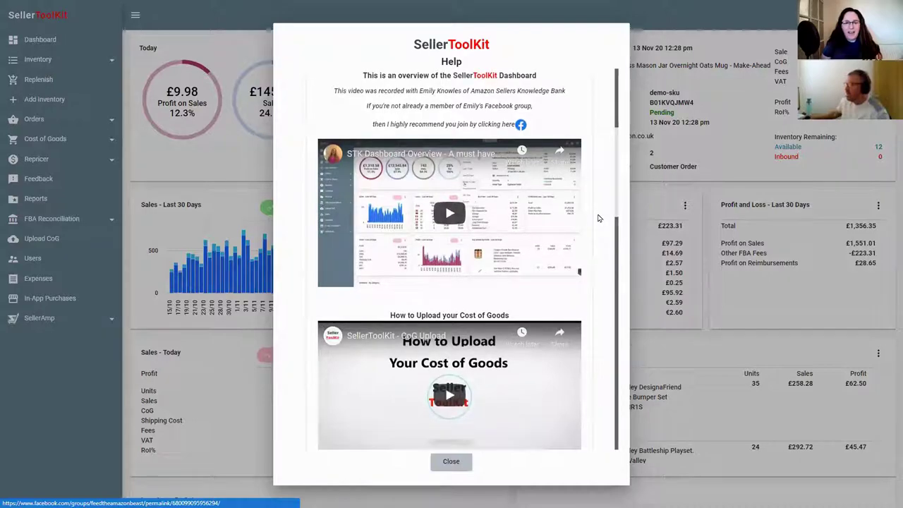
{"action": "scroll", "coordinate": [597, 218], "scroll_direction": "down", "scroll_amount": 4}
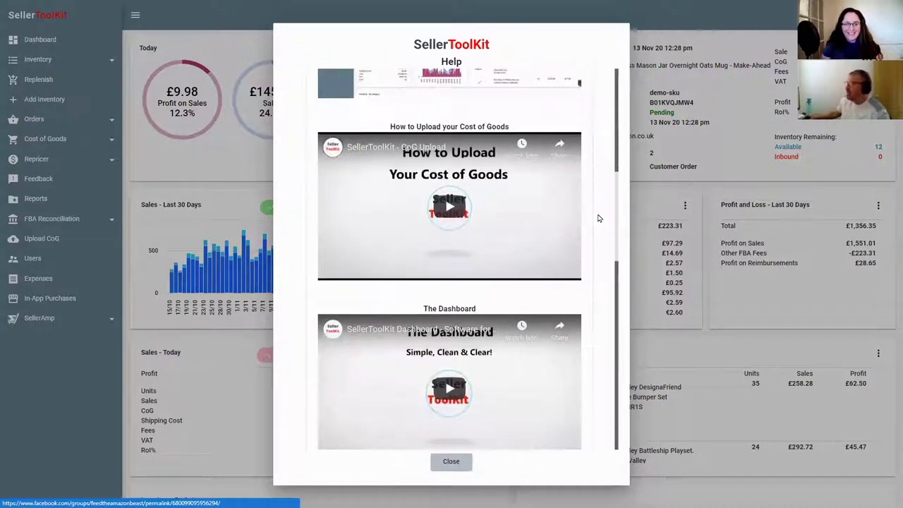
{"action": "scroll", "coordinate": [598, 218], "scroll_direction": "down", "scroll_amount": 6}
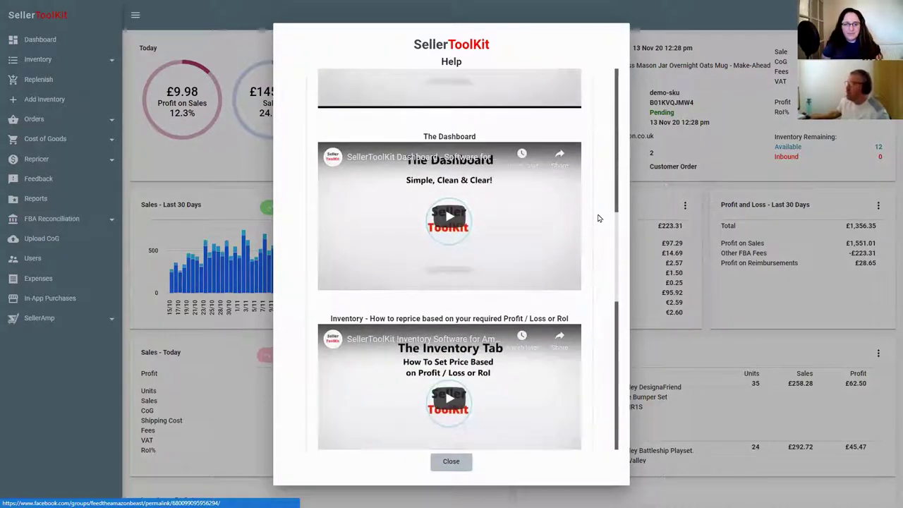
{"action": "scroll", "coordinate": [597, 218], "scroll_direction": "down", "scroll_amount": 7}
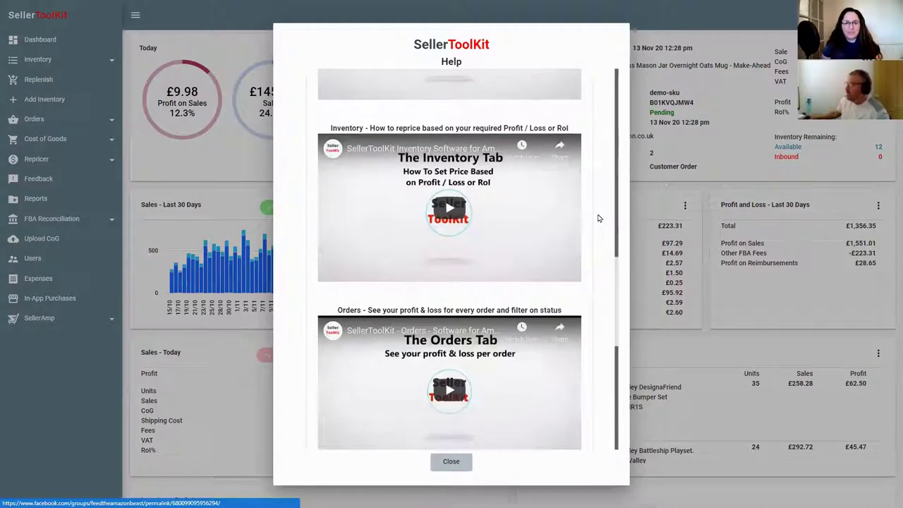
{"action": "scroll", "coordinate": [598, 218], "scroll_direction": "down", "scroll_amount": 5}
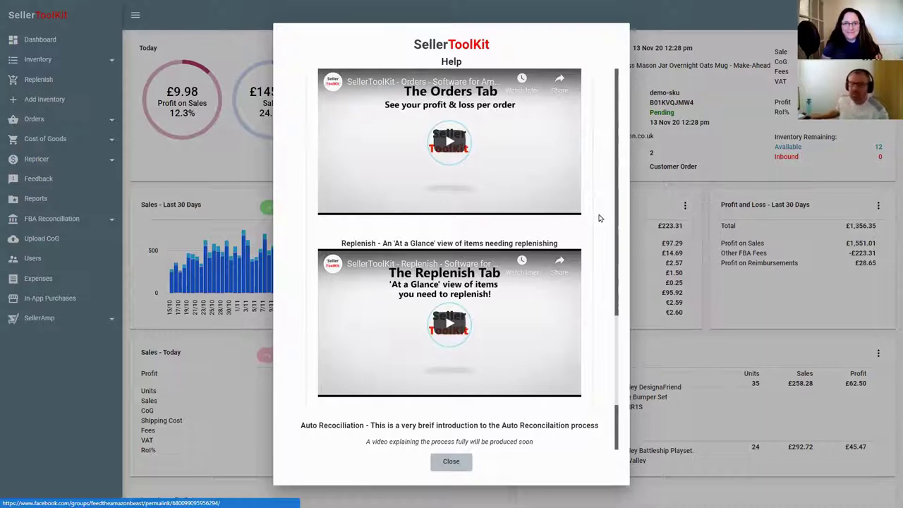
{"action": "scroll", "coordinate": [598, 219], "scroll_direction": "down", "scroll_amount": 2}
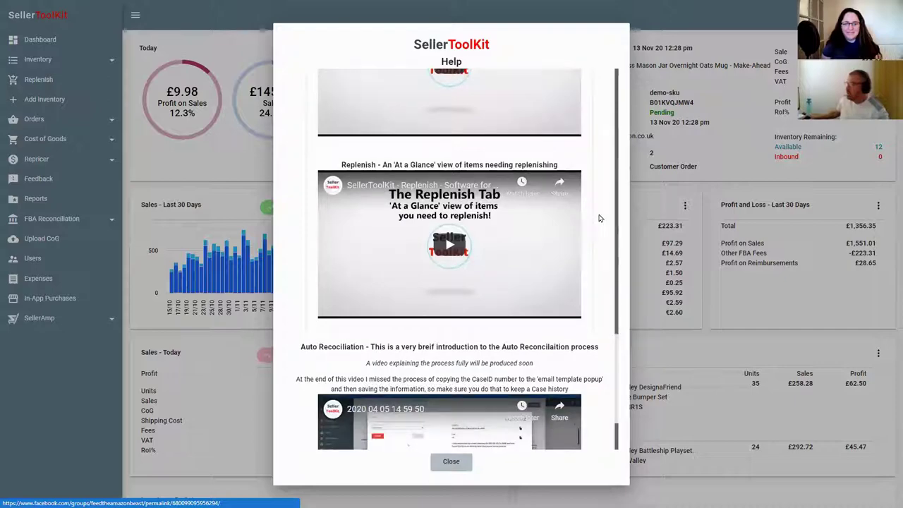
{"action": "scroll", "coordinate": [599, 219], "scroll_direction": "down", "scroll_amount": 2}
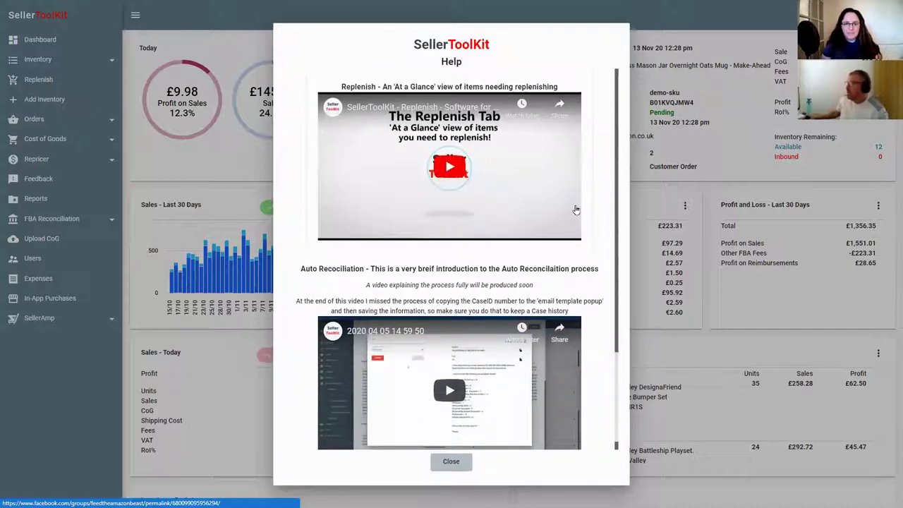
{"action": "scroll", "coordinate": [593, 216], "scroll_direction": "down", "scroll_amount": 1}
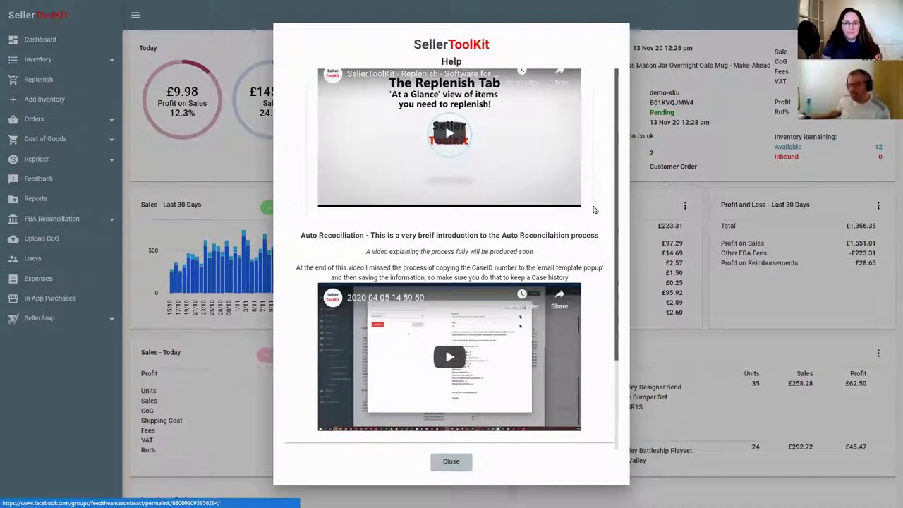
{"action": "scroll", "coordinate": [593, 233], "scroll_direction": "up", "scroll_amount": 10}
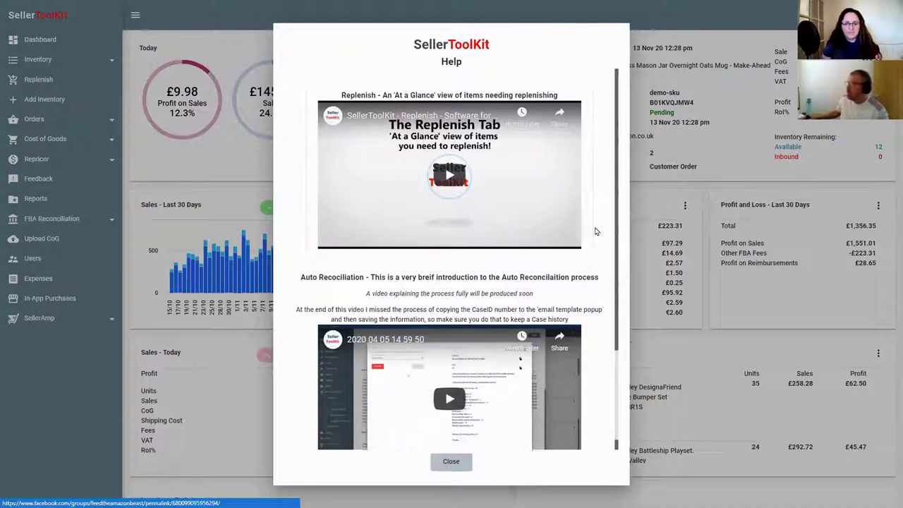
{"action": "scroll", "coordinate": [596, 230], "scroll_direction": "up", "scroll_amount": 6}
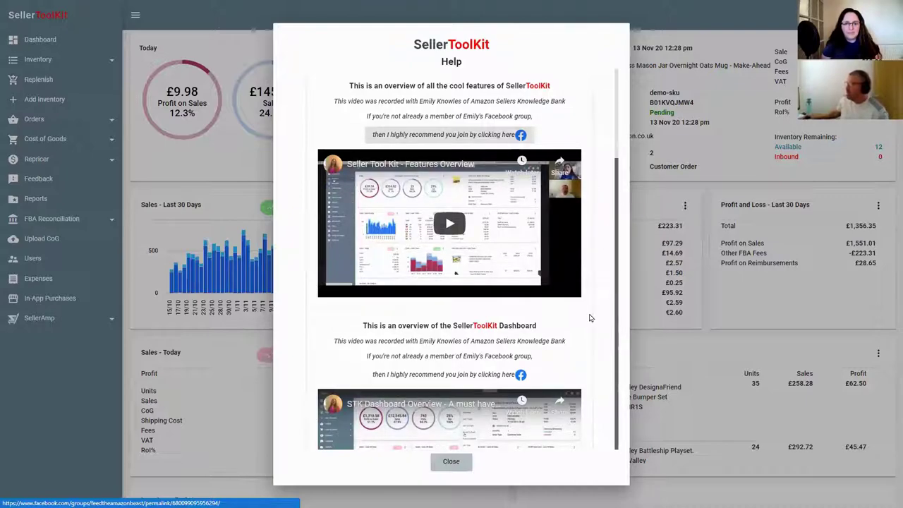
{"action": "key", "text": "Escape"}
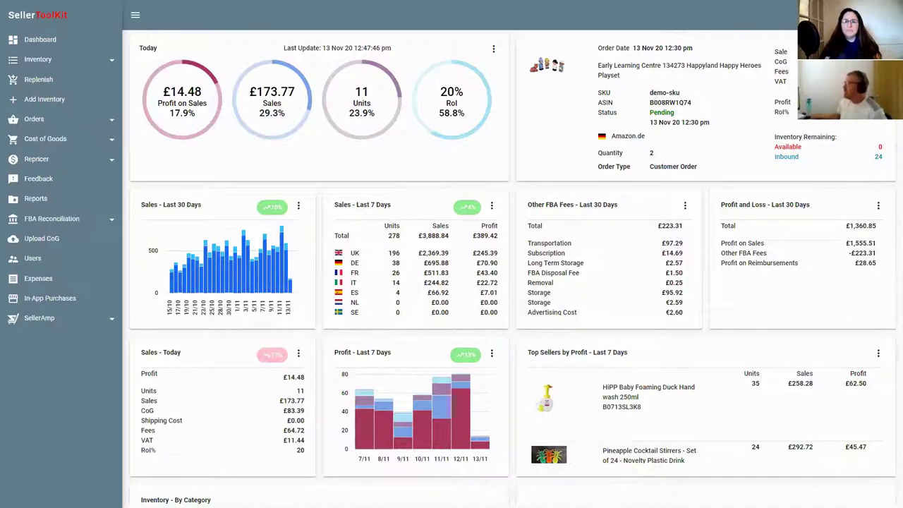
Open the user settings and examine the email, password and confirm password fields under Your Details.
{"action": "left_click", "coordinate": [494, 37]}
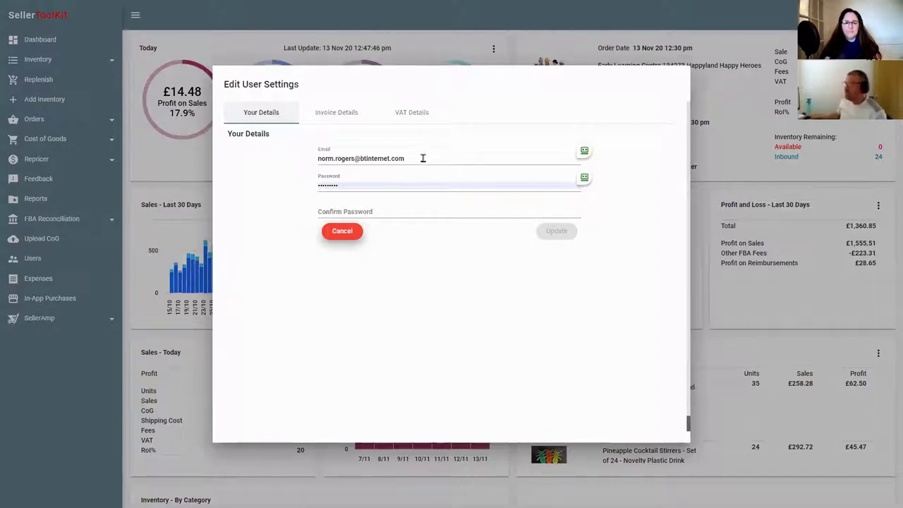
{"action": "left_click", "coordinate": [400, 221]}
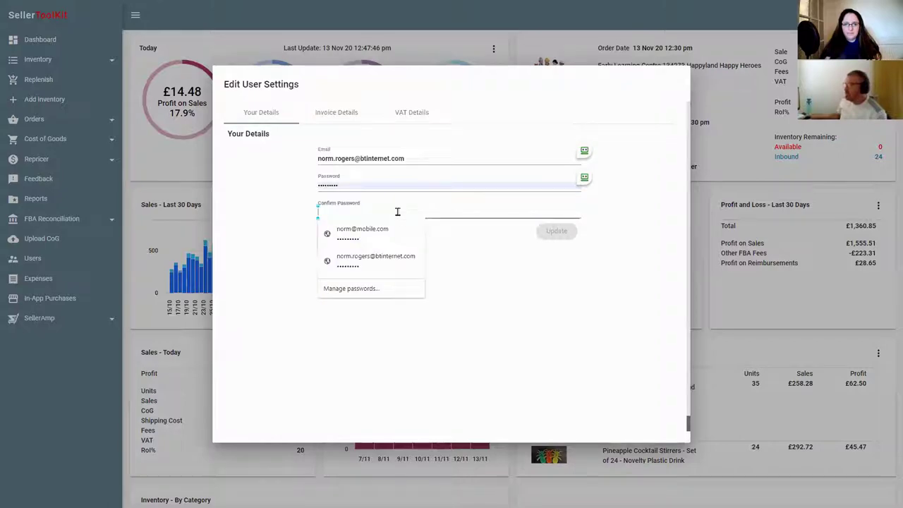
{"action": "left_click", "coordinate": [444, 237]}
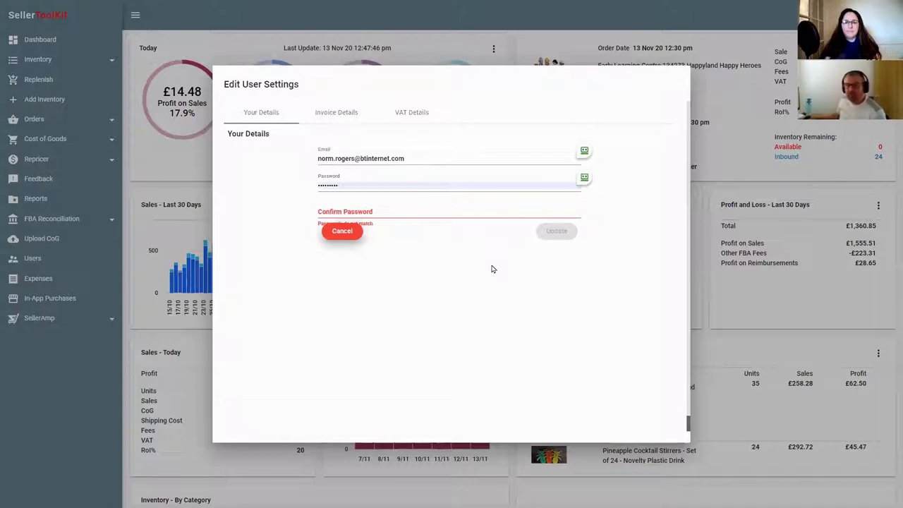
Review the invoice details in the user settings, including store name, VAT number, limited company name, registration number and registered address.
{"action": "left_click", "coordinate": [345, 119]}
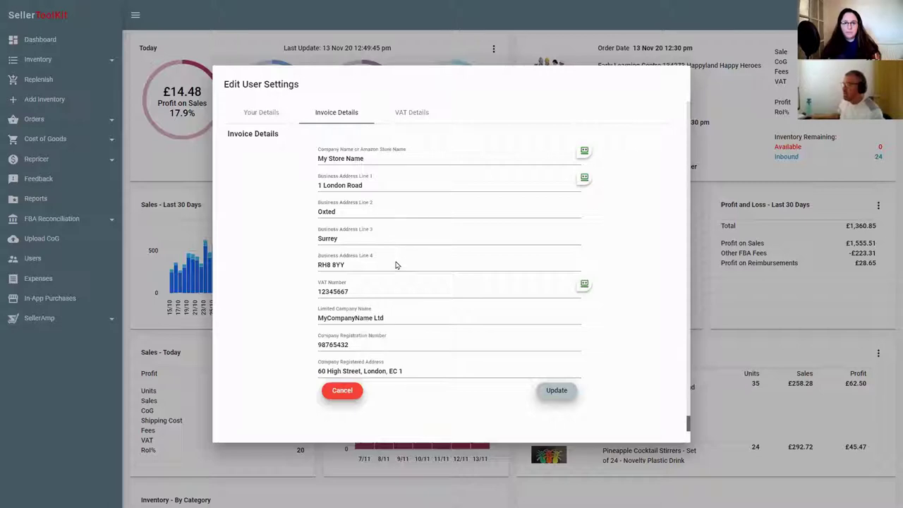
{"action": "left_click", "coordinate": [371, 292]}
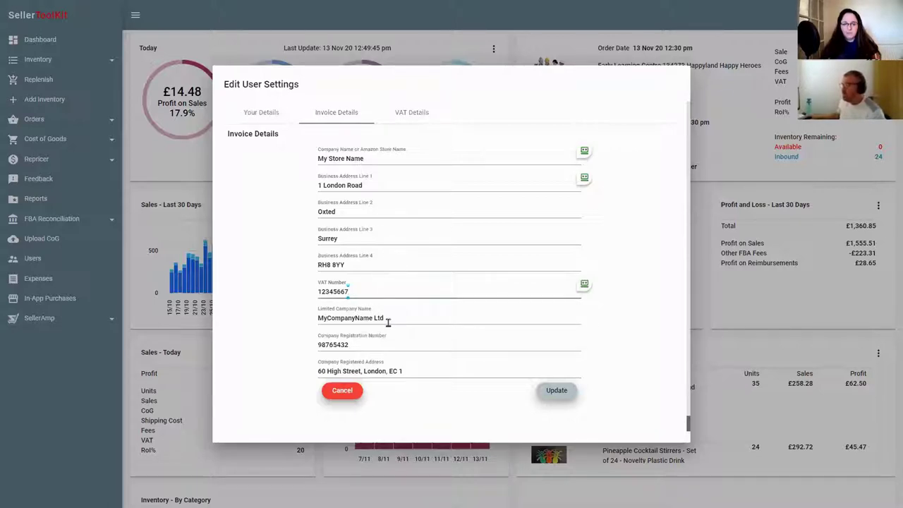
{"action": "left_click", "coordinate": [391, 320]}
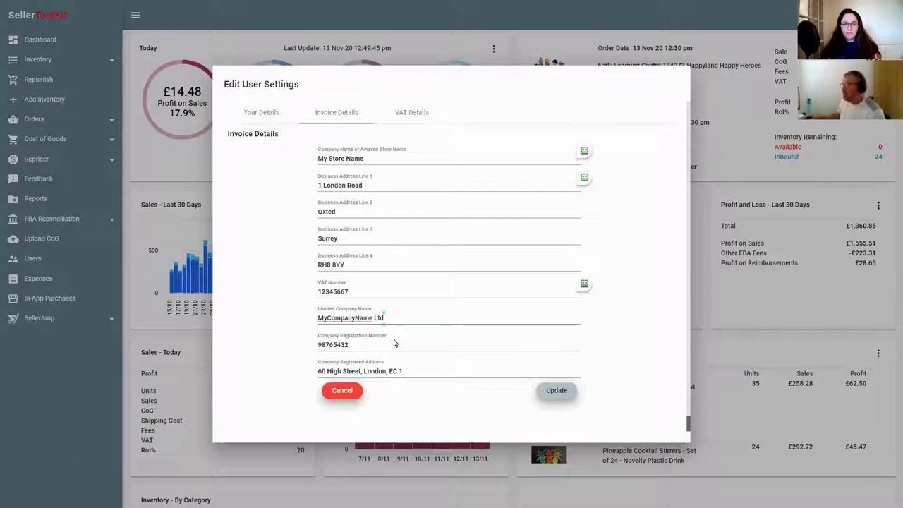
{"action": "left_click", "coordinate": [395, 353]}
{"action": "left_click", "coordinate": [403, 372]}
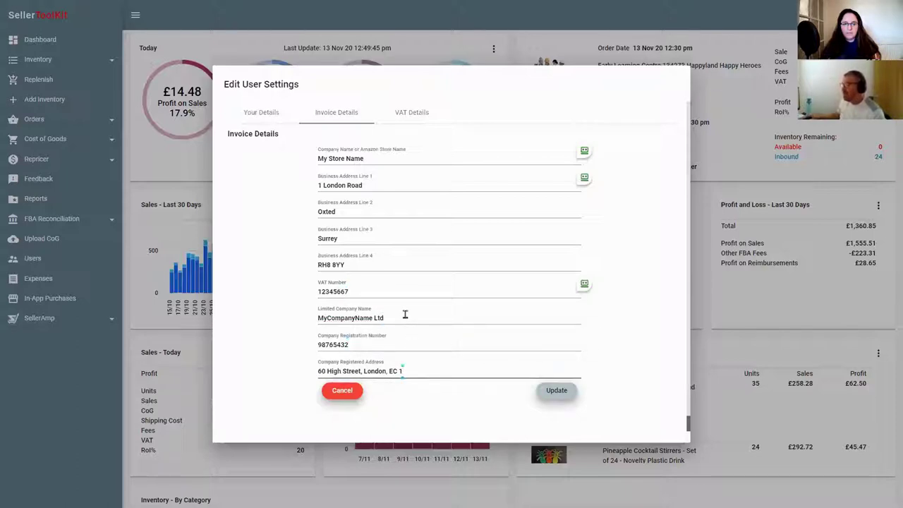
{"action": "left_click", "coordinate": [404, 318]}
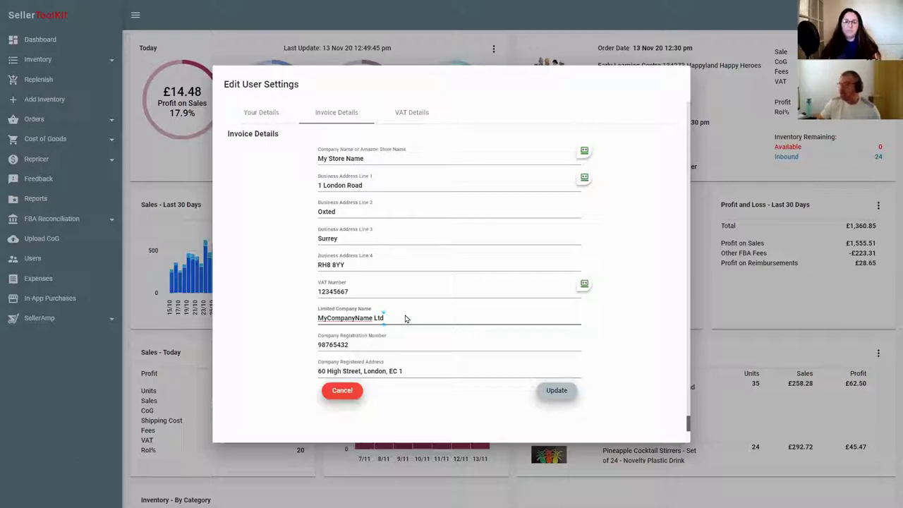
{"action": "left_click", "coordinate": [415, 371]}
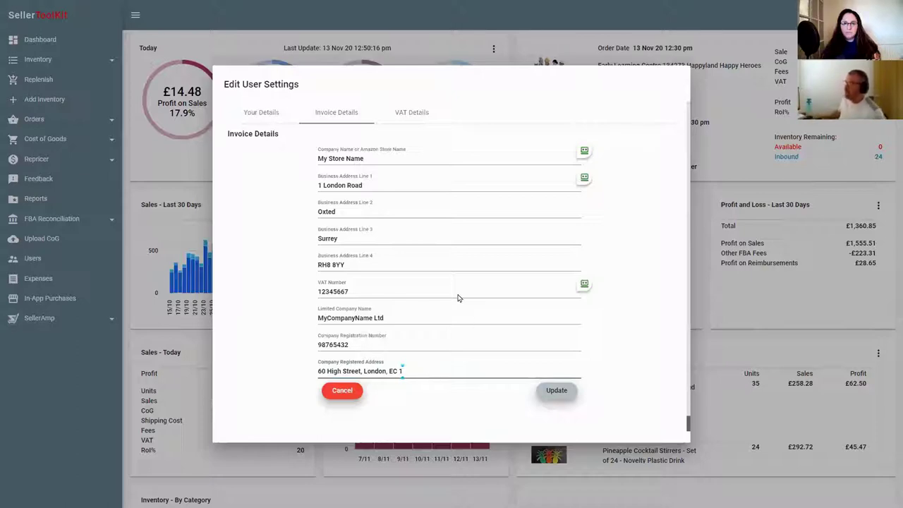
{"action": "left_click", "coordinate": [385, 157]}
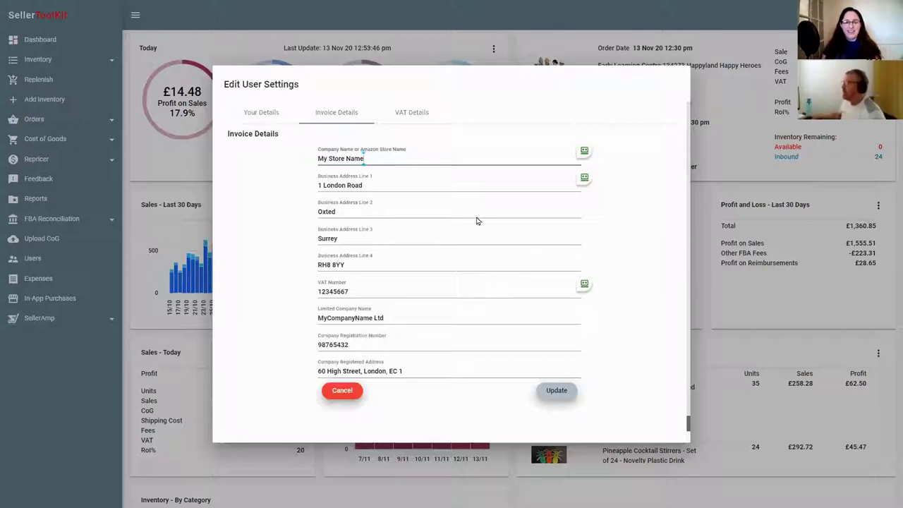
Switch the existing entry in the VAT details to Flat Rate and check its rate and registration date fields.
{"action": "left_click", "coordinate": [425, 114]}
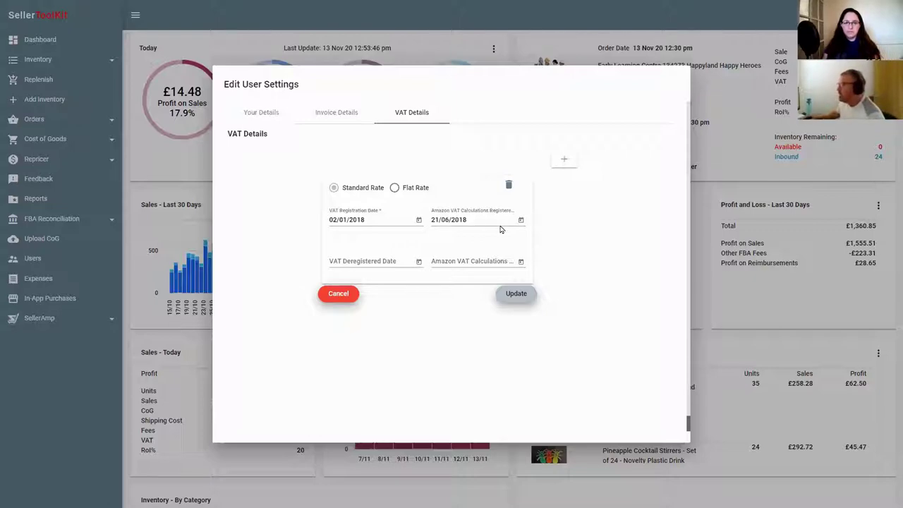
{"action": "left_click", "coordinate": [394, 188]}
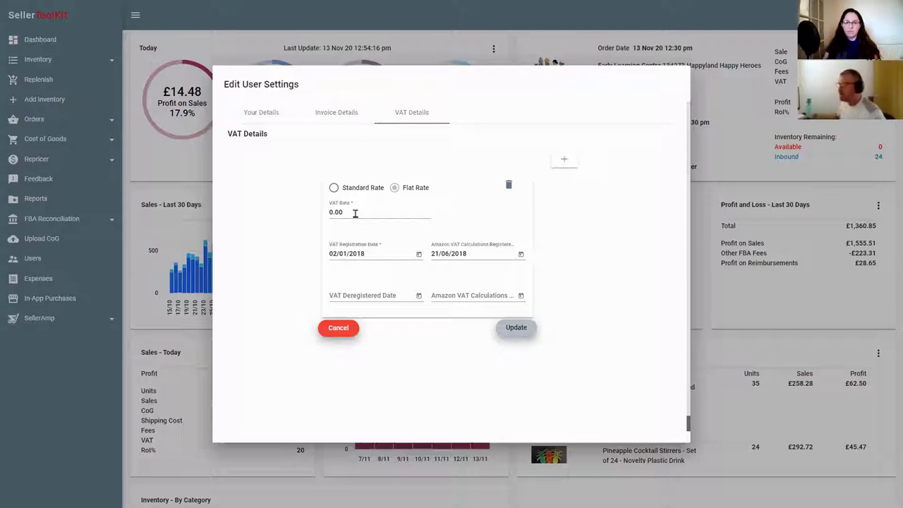
{"action": "left_click", "coordinate": [355, 212]}
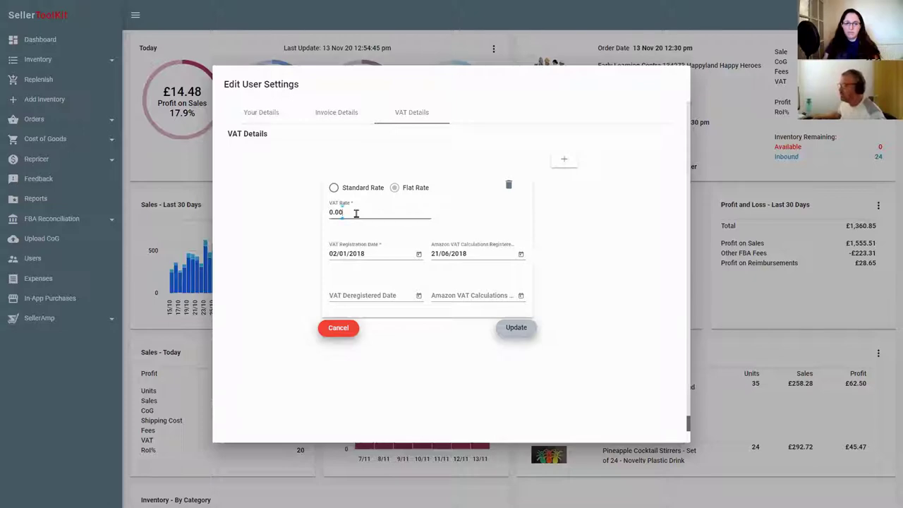
{"action": "left_click", "coordinate": [367, 254]}
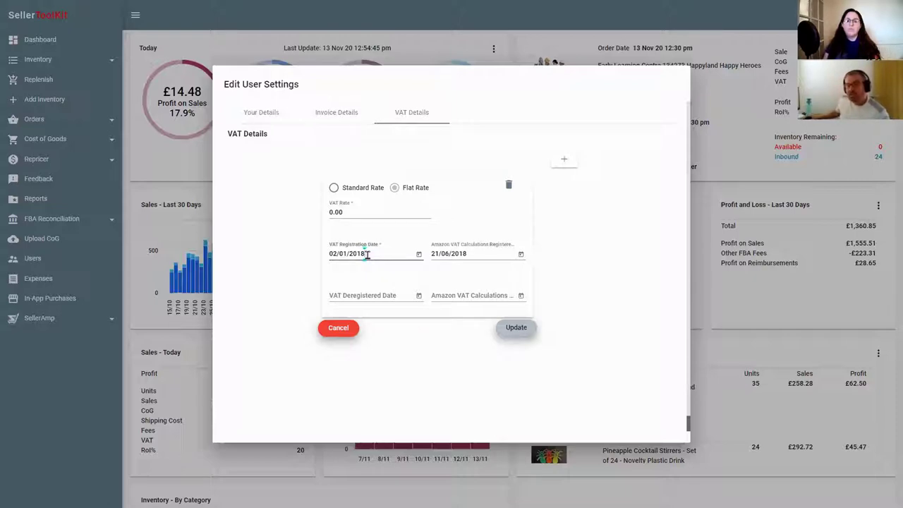
{"action": "left_click", "coordinate": [483, 253]}
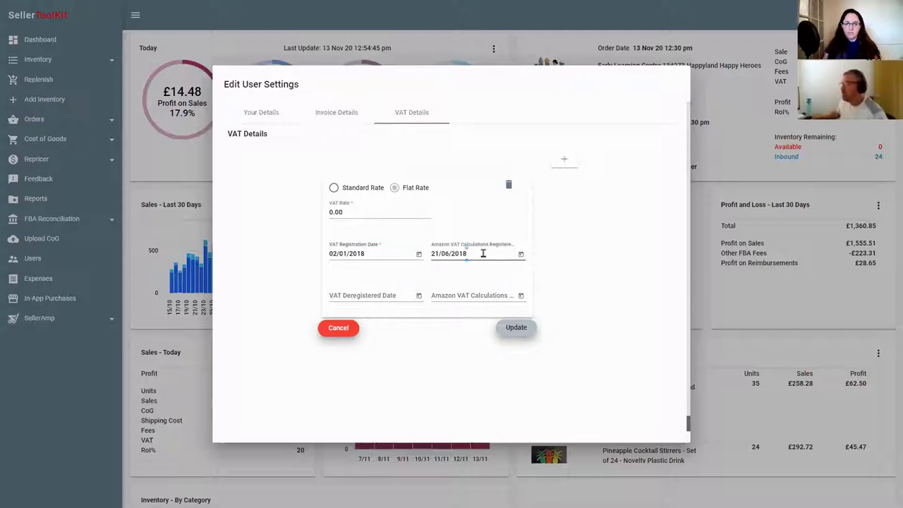
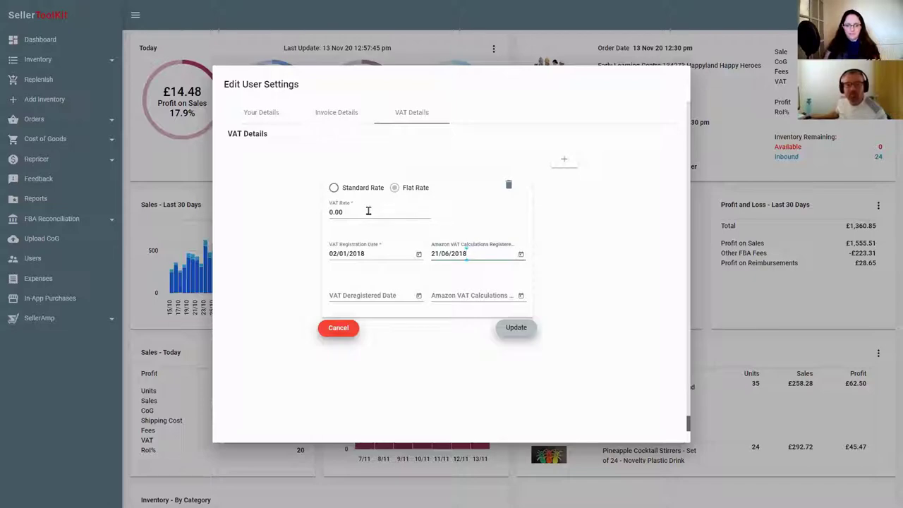
Set the flat-rate entry's VAT rate to 6.50.
{"action": "left_click", "coordinate": [368, 211]}
{"action": "left_click_drag", "start_coordinate": [368, 211], "coordinate": [320, 215]}
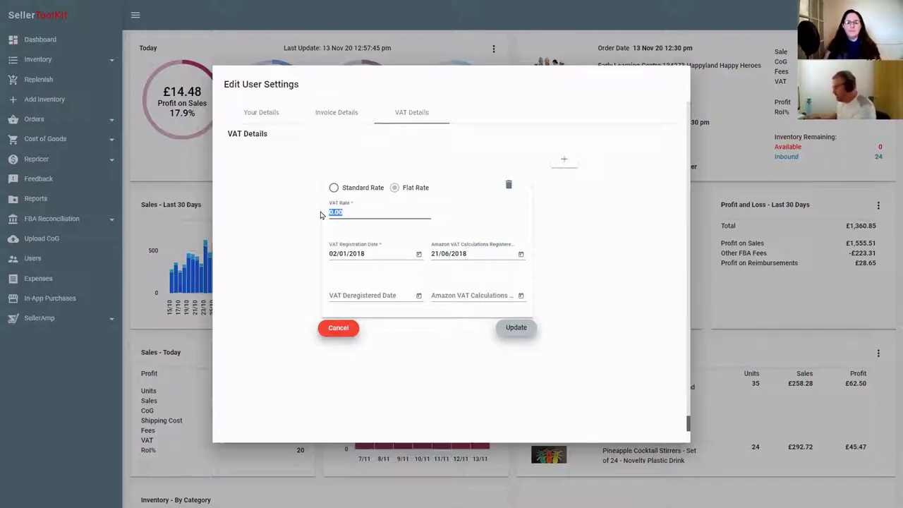
{"action": "type", "text": "6.5"}
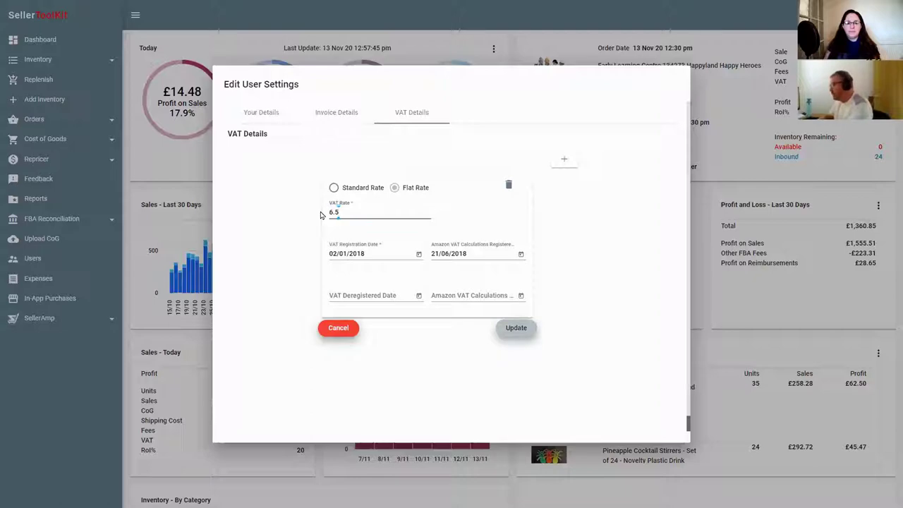
{"action": "type", "text": "0"}
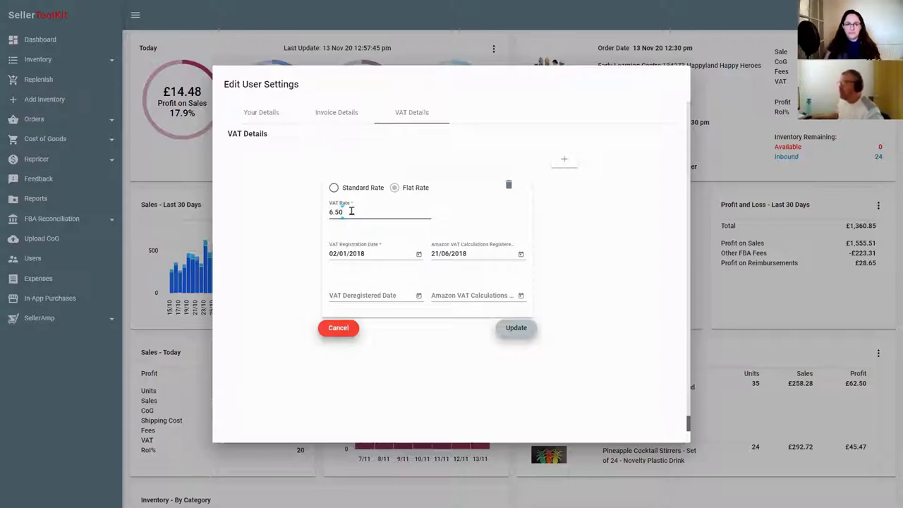
Add a second VAT entry to the VAT details and look over both entries.
{"action": "left_click", "coordinate": [563, 162]}
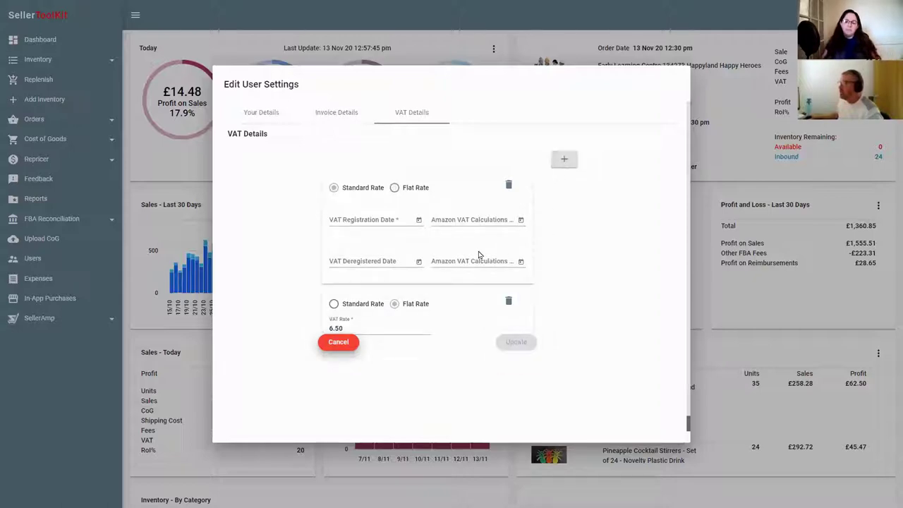
{"action": "scroll", "coordinate": [459, 260], "scroll_direction": "down", "scroll_amount": 1}
{"action": "scroll", "coordinate": [459, 259], "scroll_direction": "down", "scroll_amount": 1}
{"action": "scroll", "coordinate": [460, 258], "scroll_direction": "up", "scroll_amount": 2}
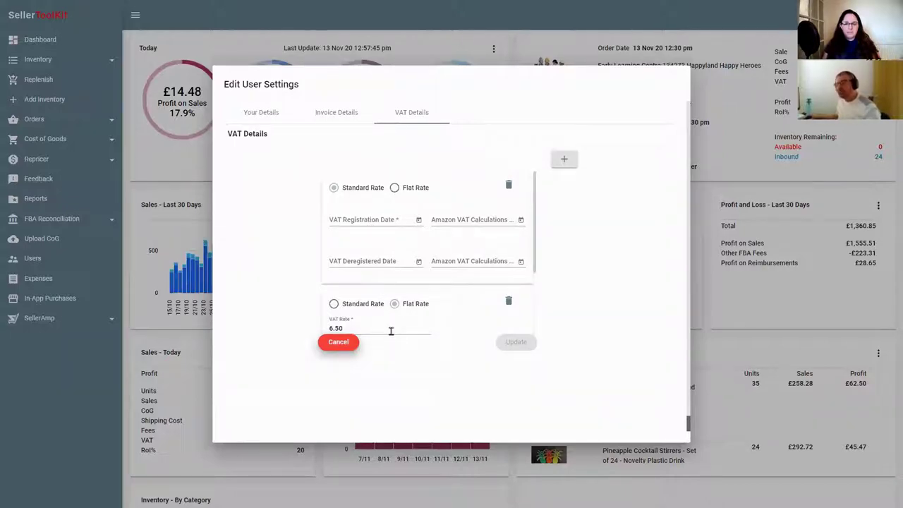
Set the VAT registration date of the new standard-rate entry to 13/11/2020.
{"action": "left_click", "coordinate": [349, 217]}
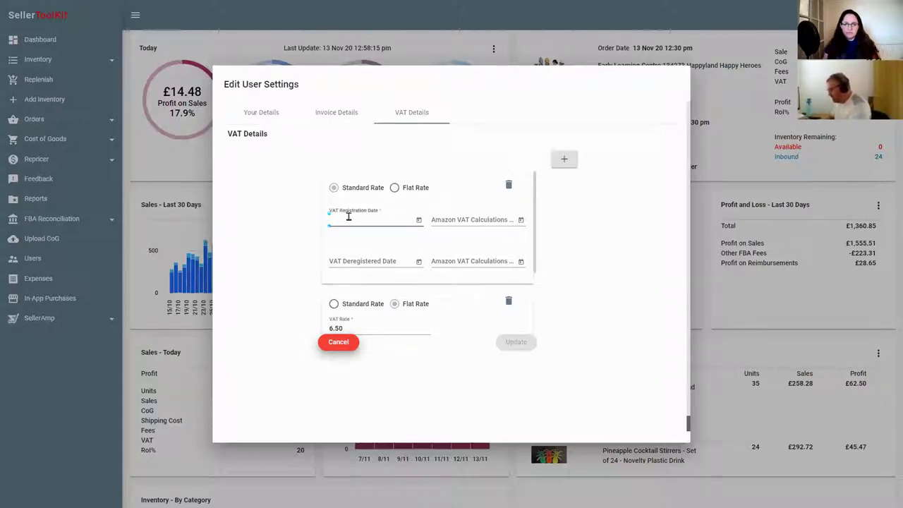
{"action": "type", "text": "13"}
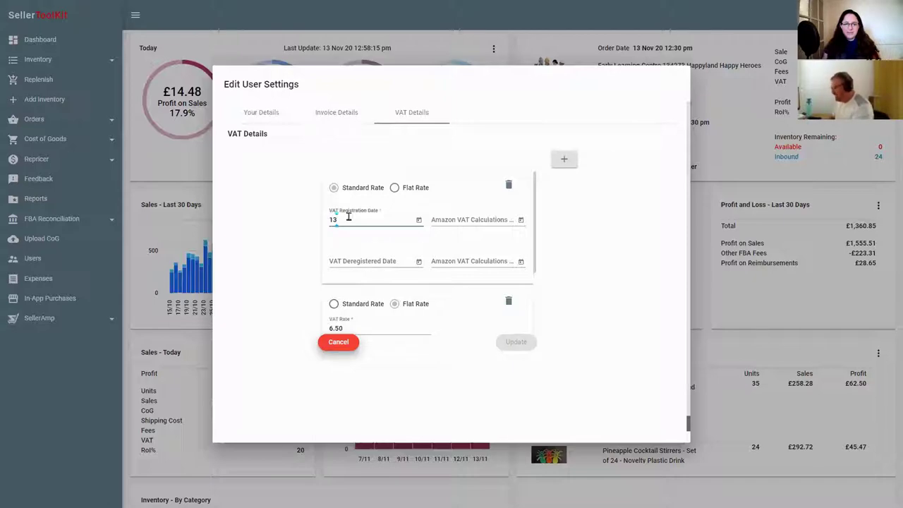
{"action": "type", "text": "/11"}
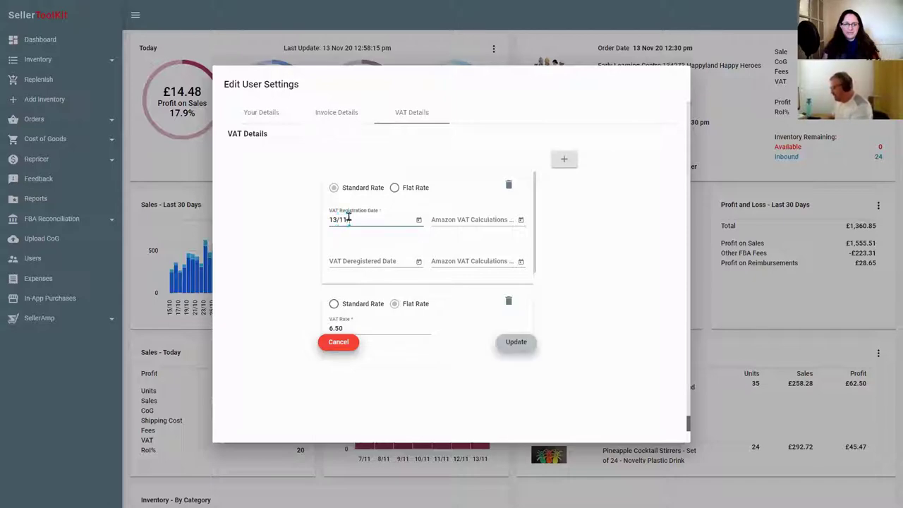
{"action": "type", "text": "/2020"}
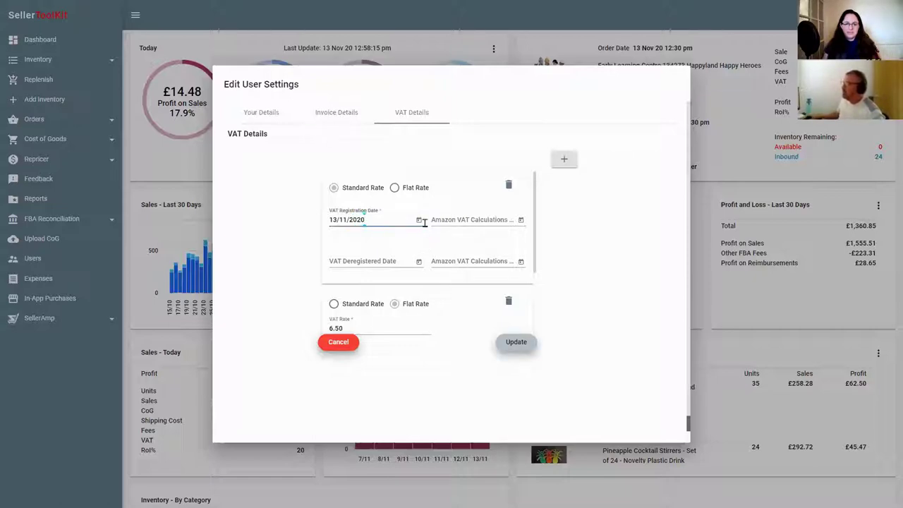
Check the flat-rate entry's dates and the new standard-rate entry's VAT deregistered and Amazon VAT calculations deregistered date fields.
{"action": "scroll", "coordinate": [486, 233], "scroll_direction": "down", "scroll_amount": 2}
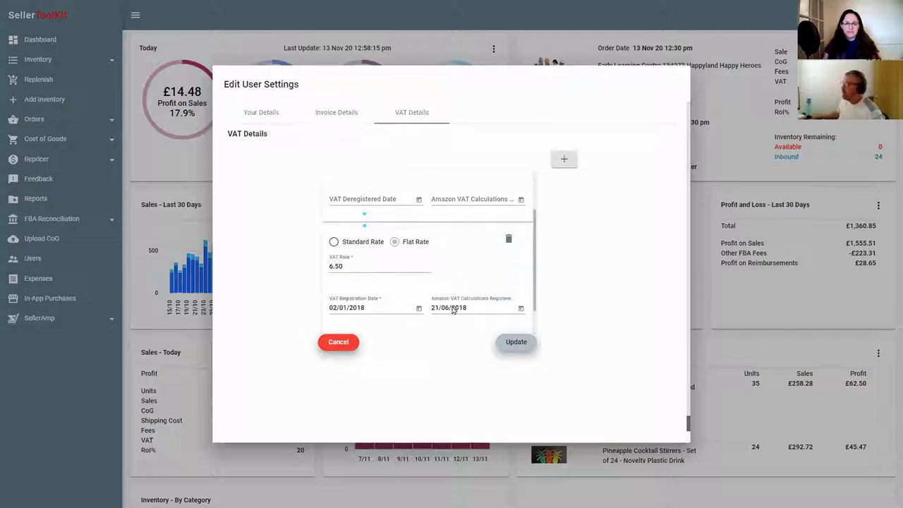
{"action": "scroll", "coordinate": [471, 295], "scroll_direction": "up", "scroll_amount": 1}
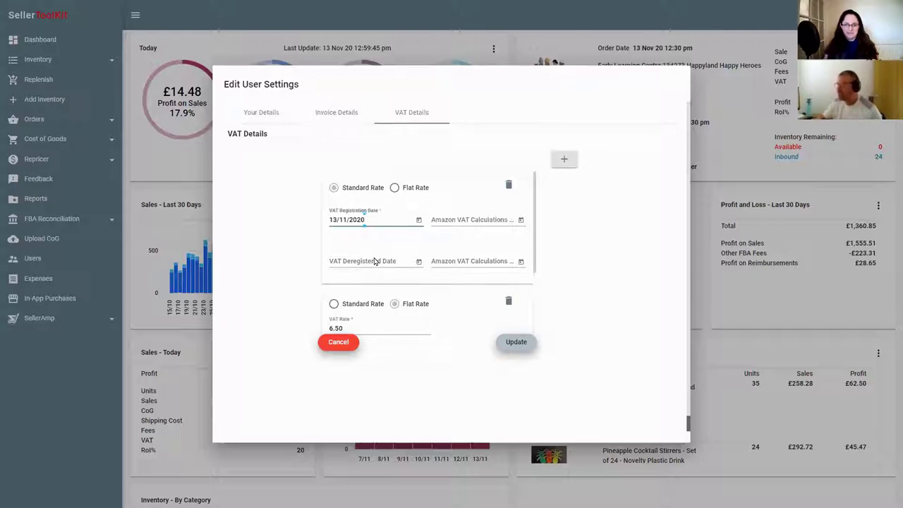
{"action": "left_click", "coordinate": [373, 258]}
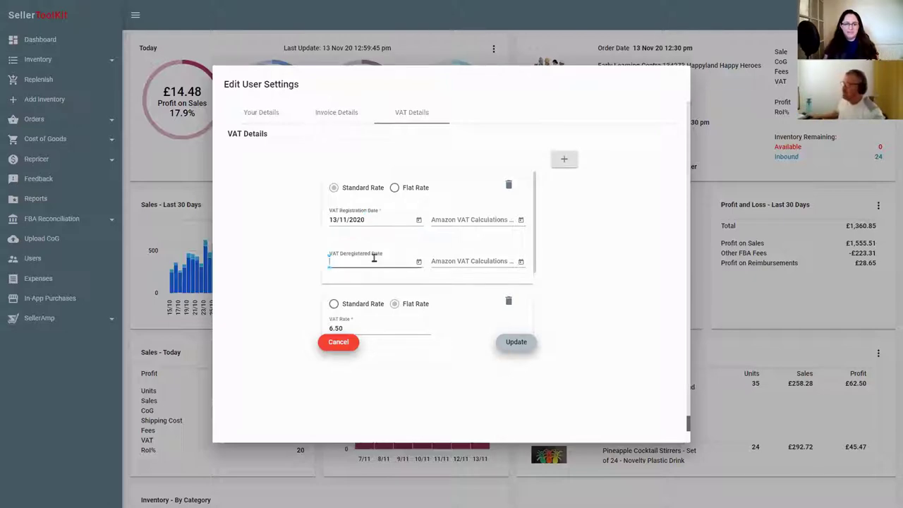
{"action": "left_click", "coordinate": [463, 261]}
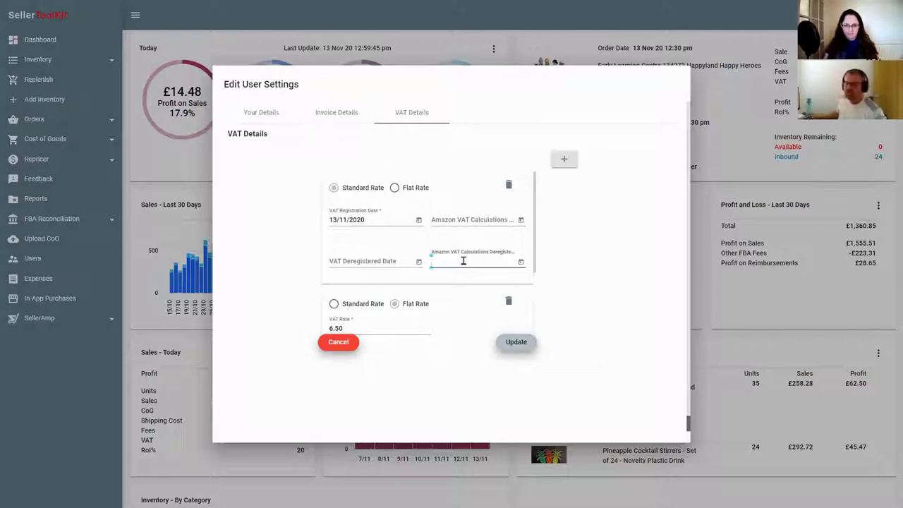